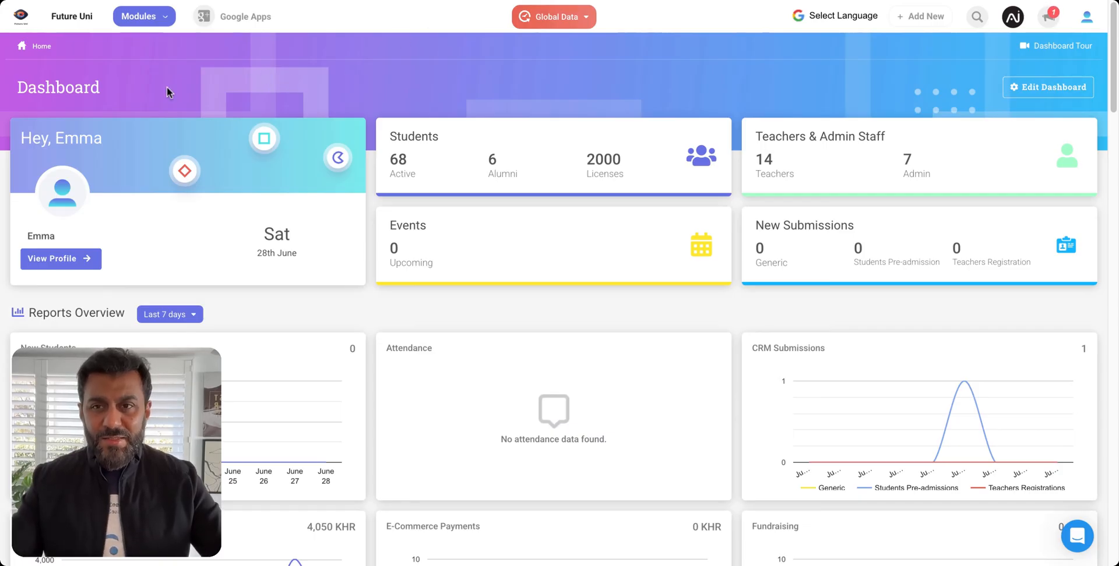
Open Class & Subjects from the Student Information System modules, display the University department's structure and check which academic records can be added.
left_click(145, 23)
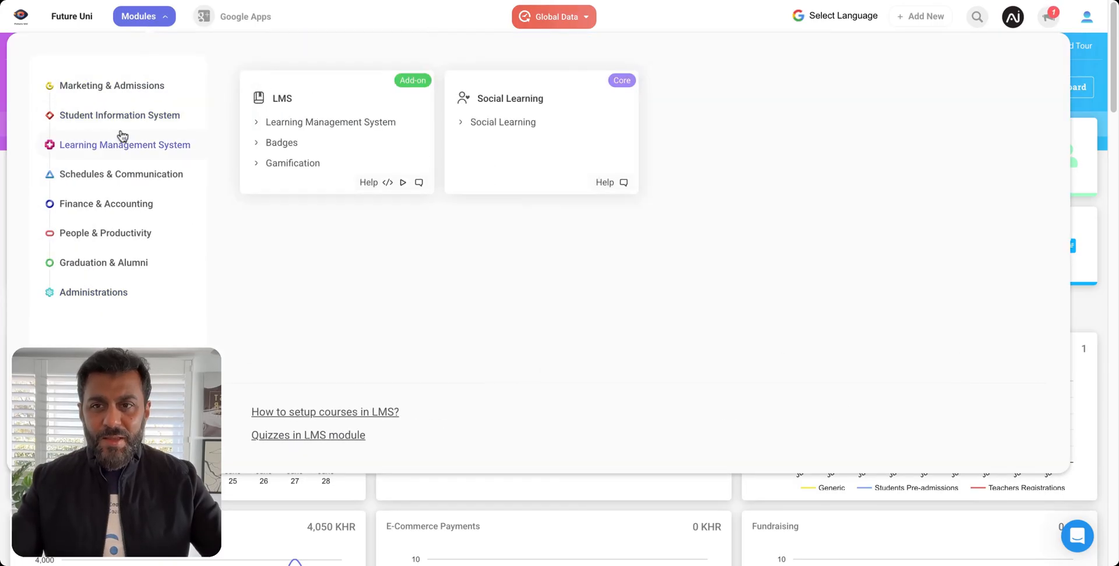
mouse_move(149, 117)
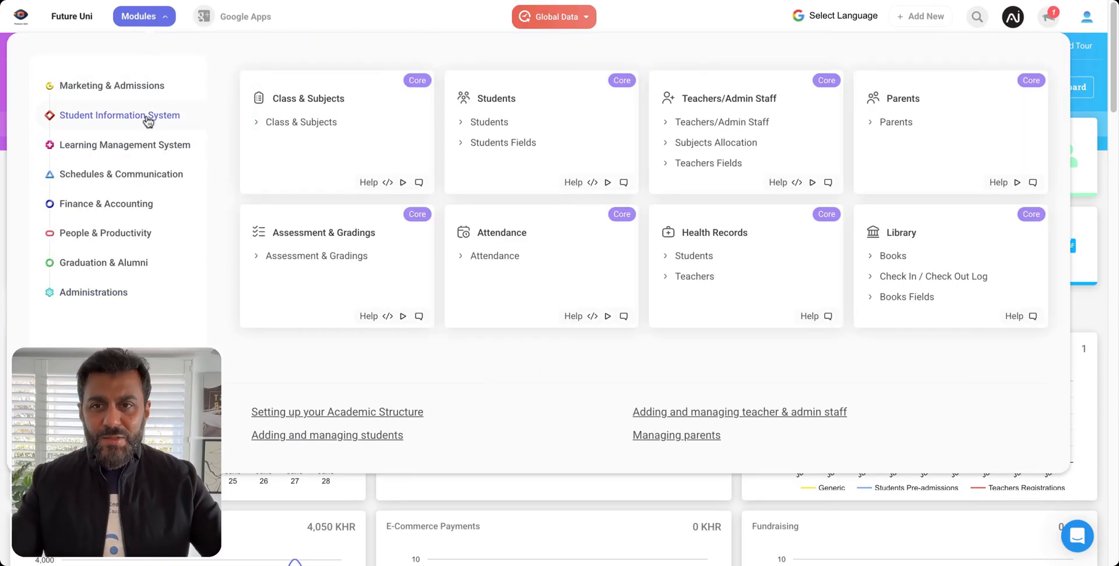
left_click(302, 122)
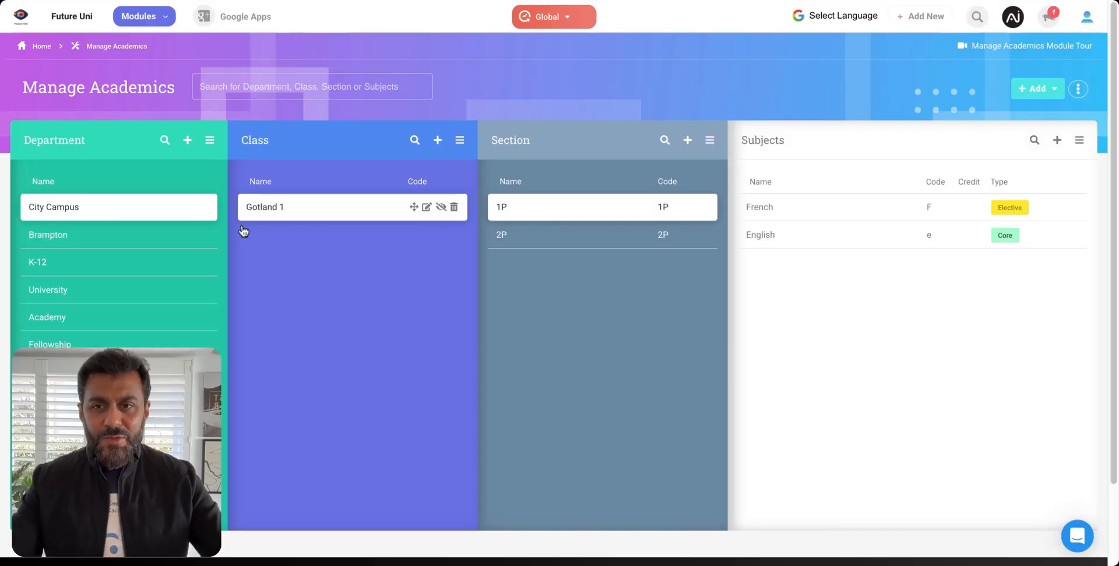
left_click(108, 296)
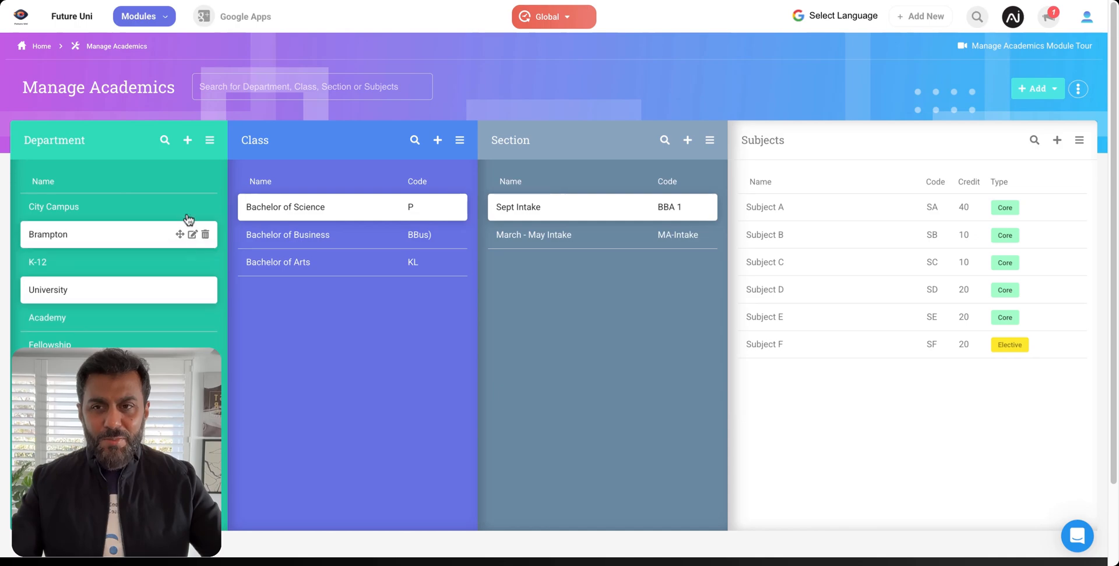
left_click(1034, 95)
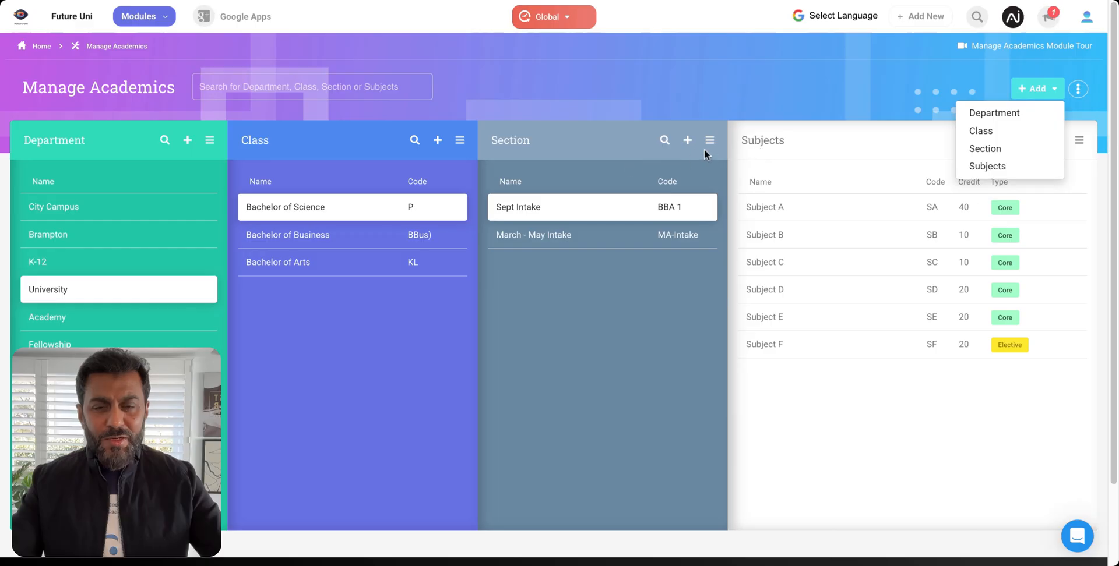
left_click(723, 93)
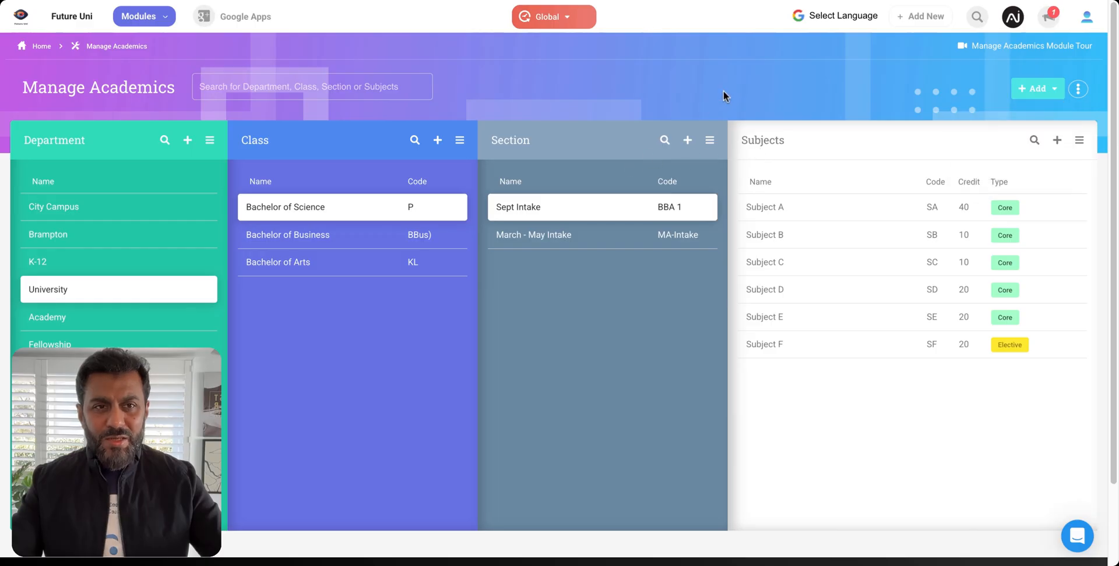
Open the Terminologies page in the organisation settings and look over the default terms that can be renamed.
left_click(1086, 18)
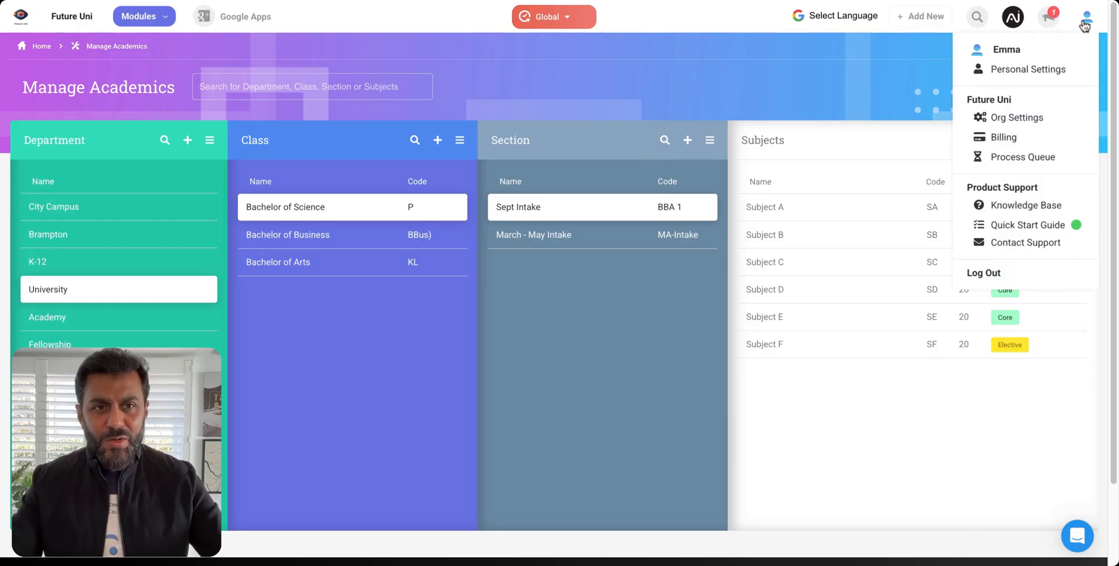
left_click(1017, 119)
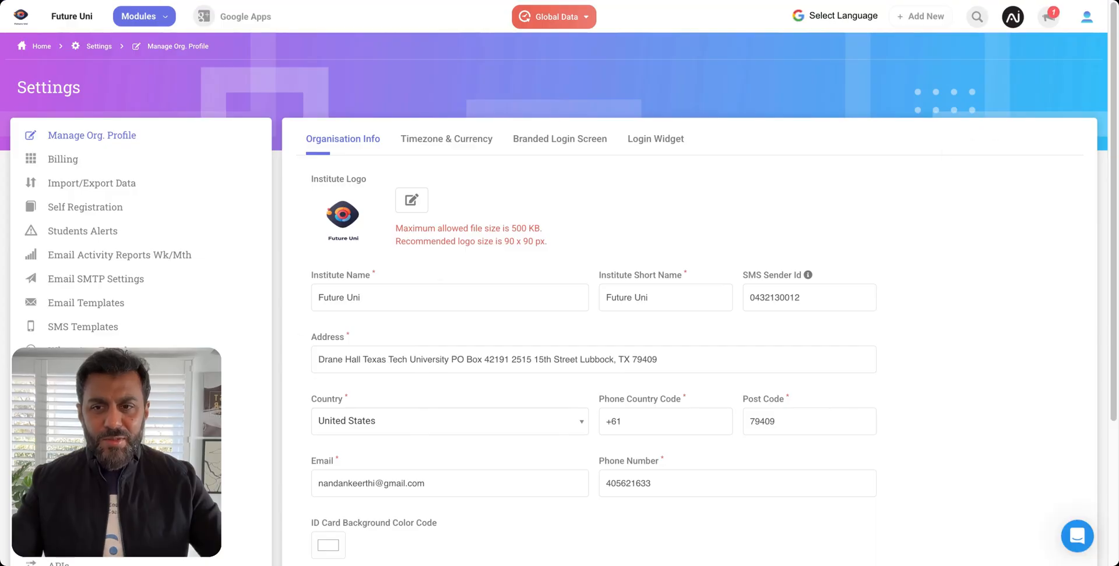
left_click(88, 423)
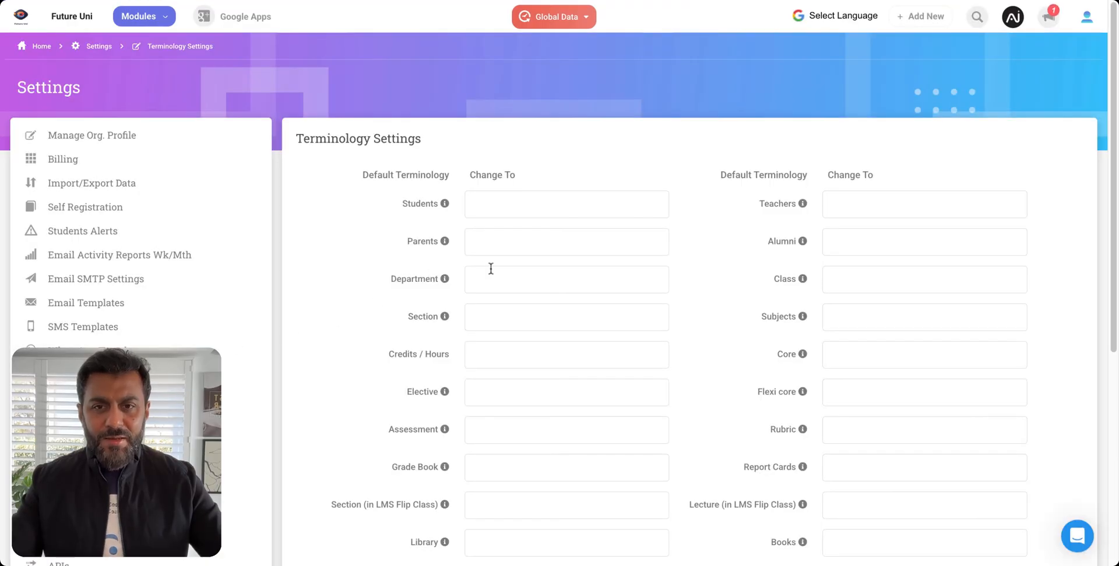
scroll(521, 312, "down", 3)
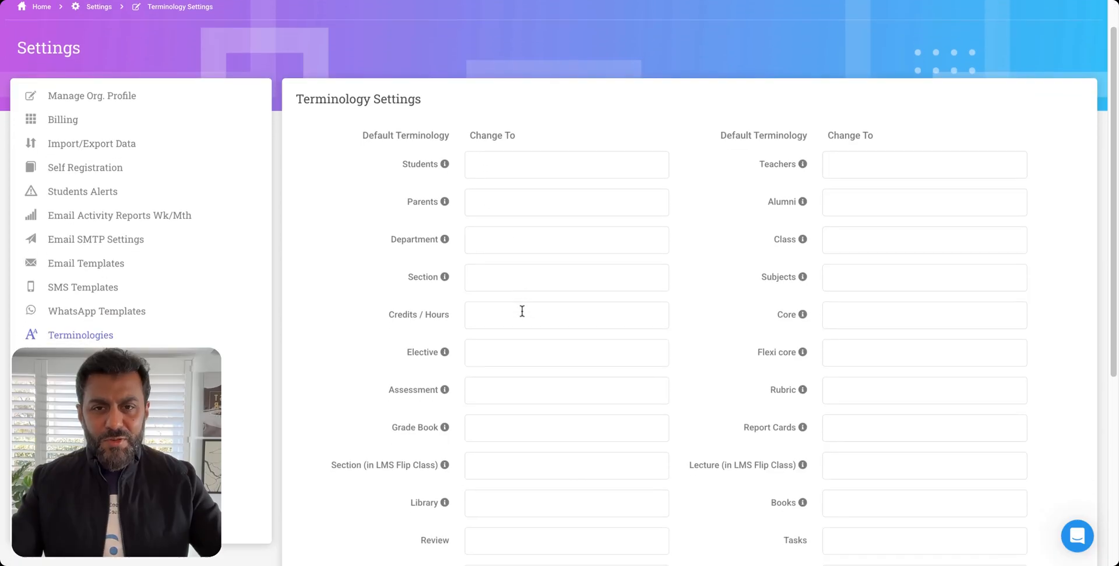
scroll(521, 312, "up", 3)
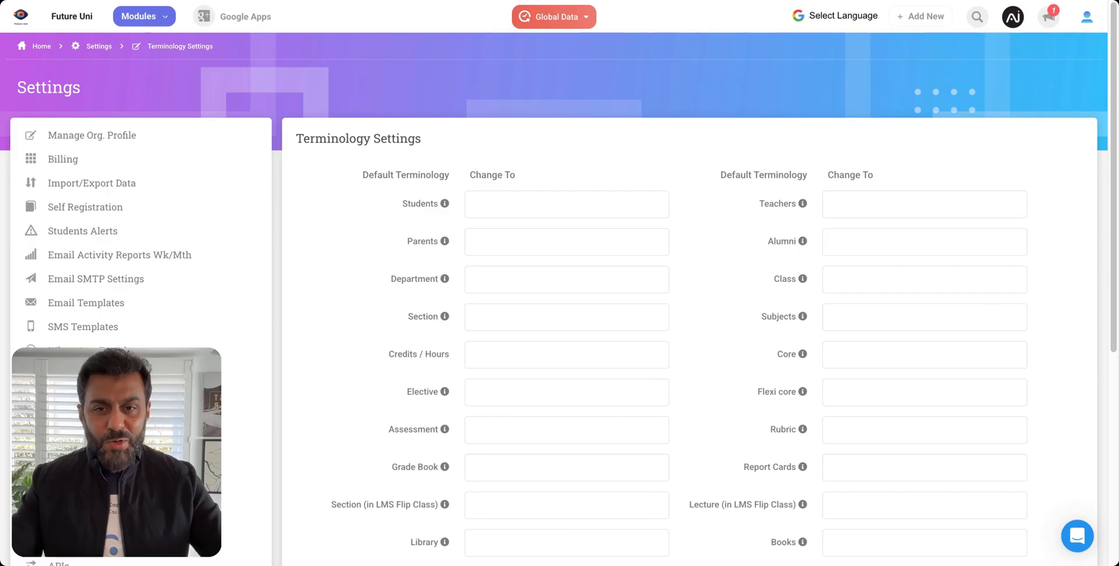
Try "Courses" as the replacement term for Class, and clear the entry without saving.
left_click(867, 275)
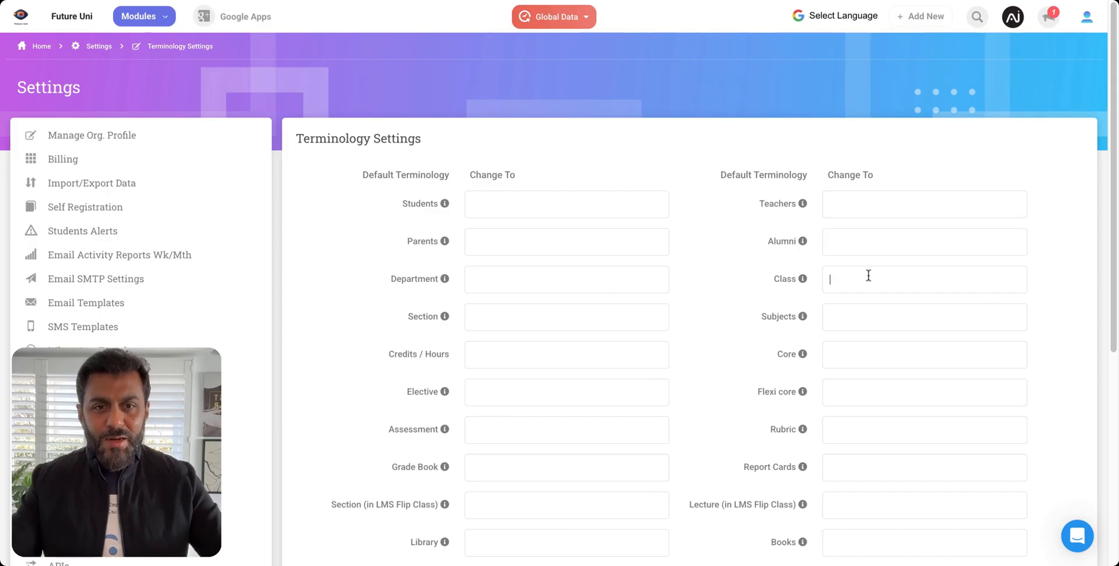
type("Cou")
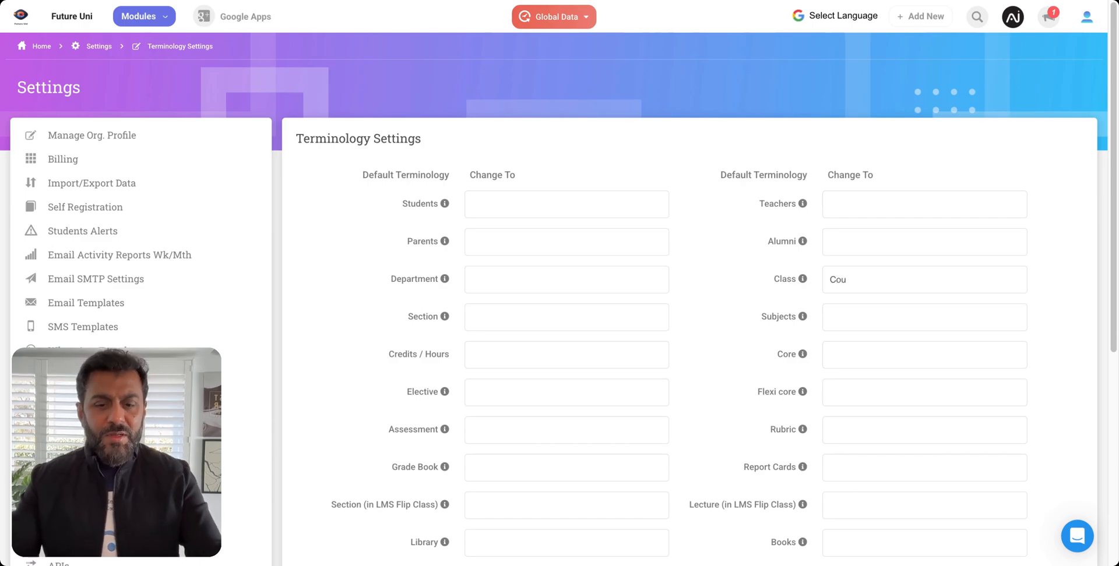
type("rses")
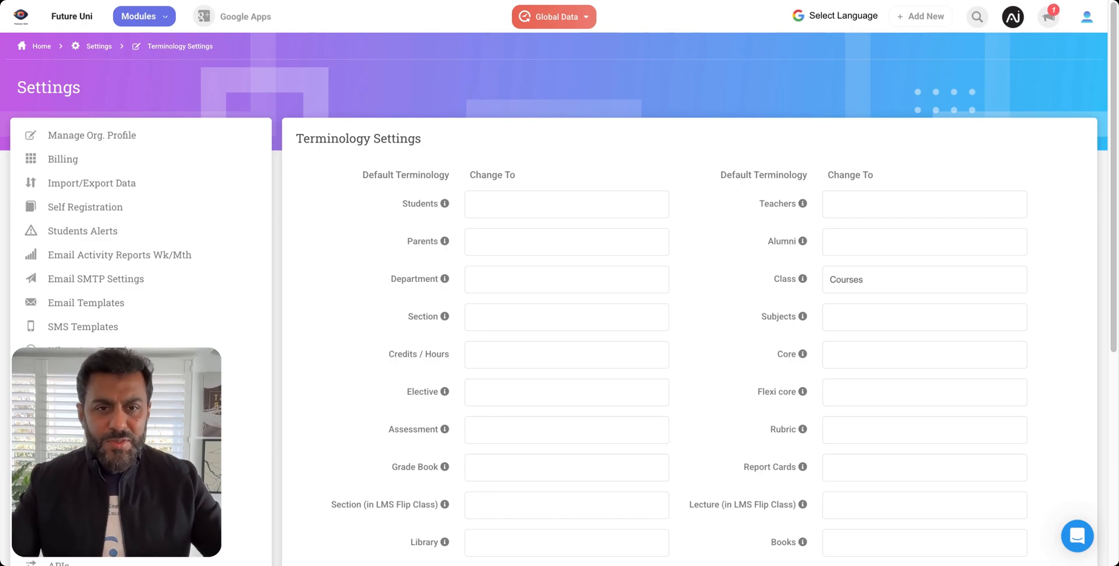
double_click(852, 280)
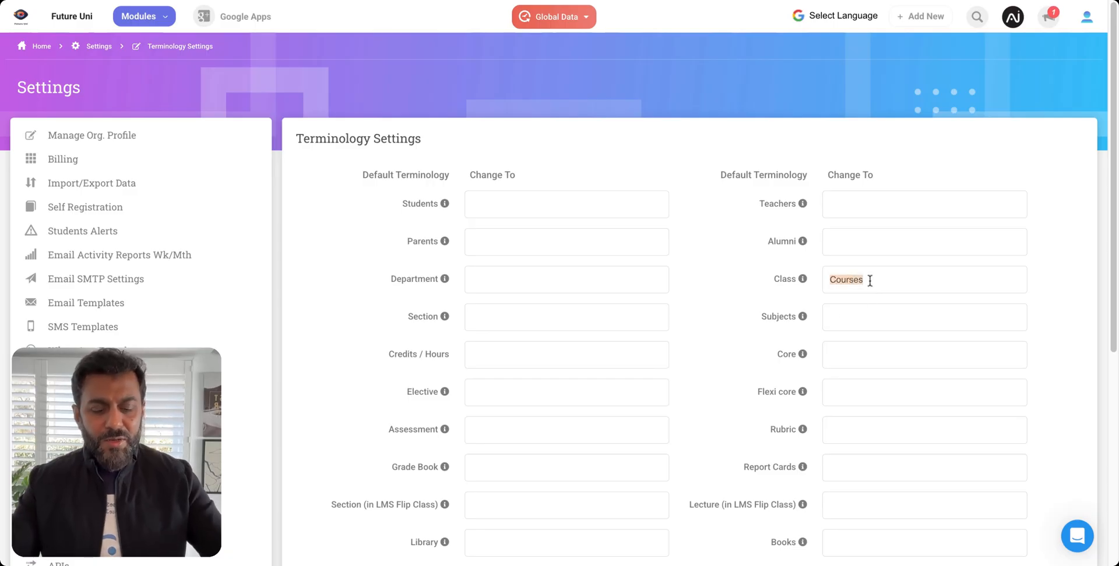
key("BackSpace")
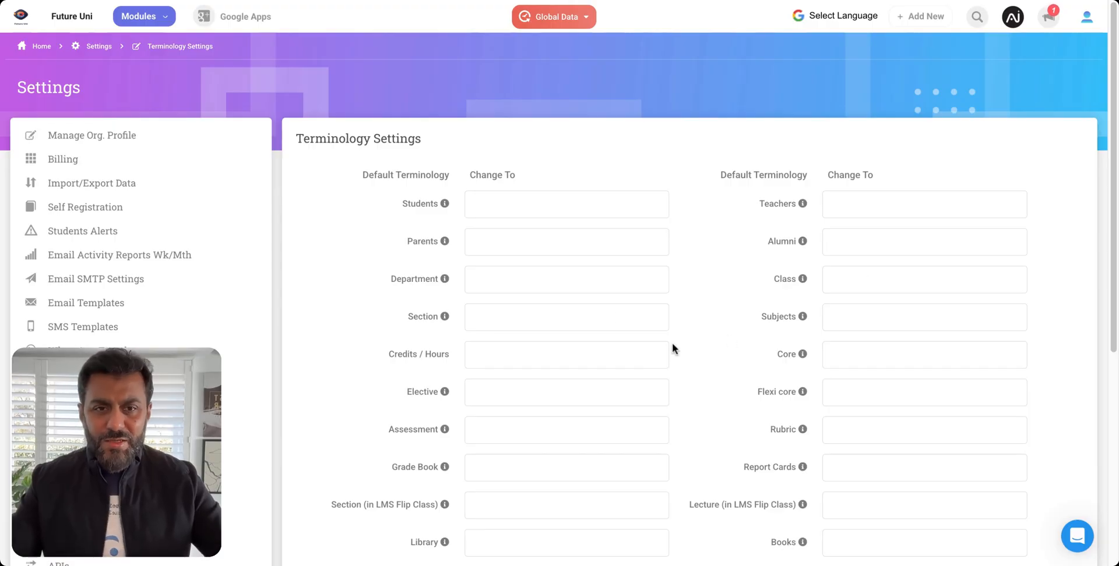
scroll(620, 290, "down", 1)
scroll(620, 290, "down", 5)
scroll(620, 290, "up", 6)
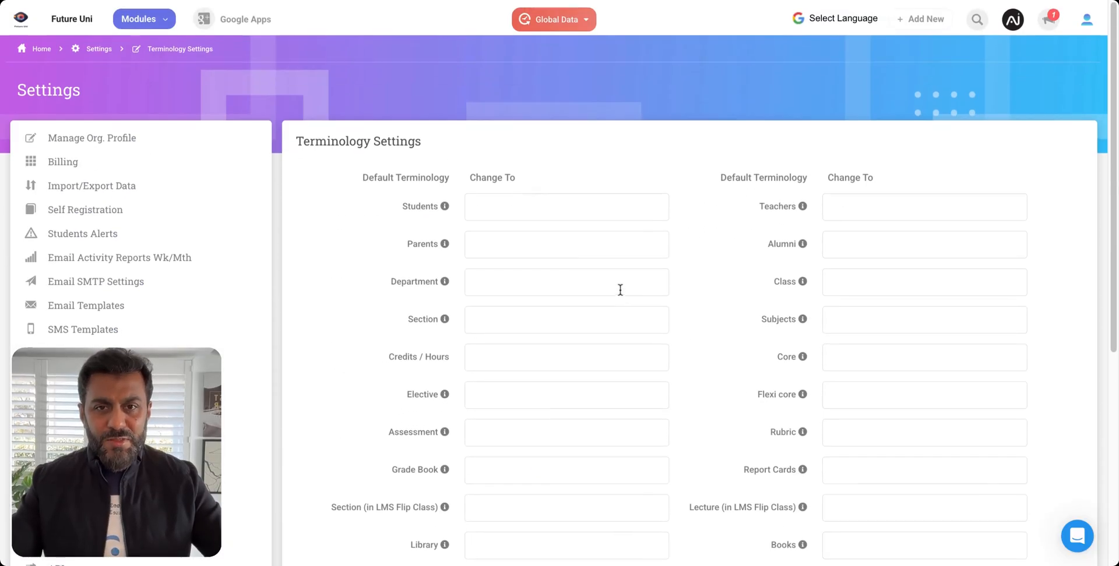
Return to Class & Subjects, check the options for adding records and display the University department's classes and subjects.
left_click(140, 16)
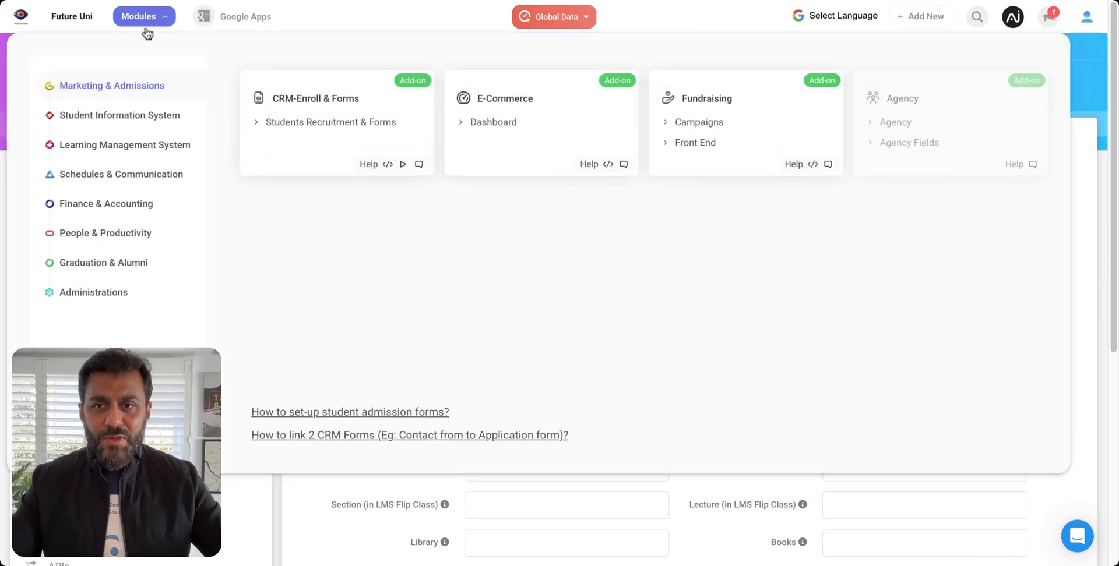
left_click(126, 118)
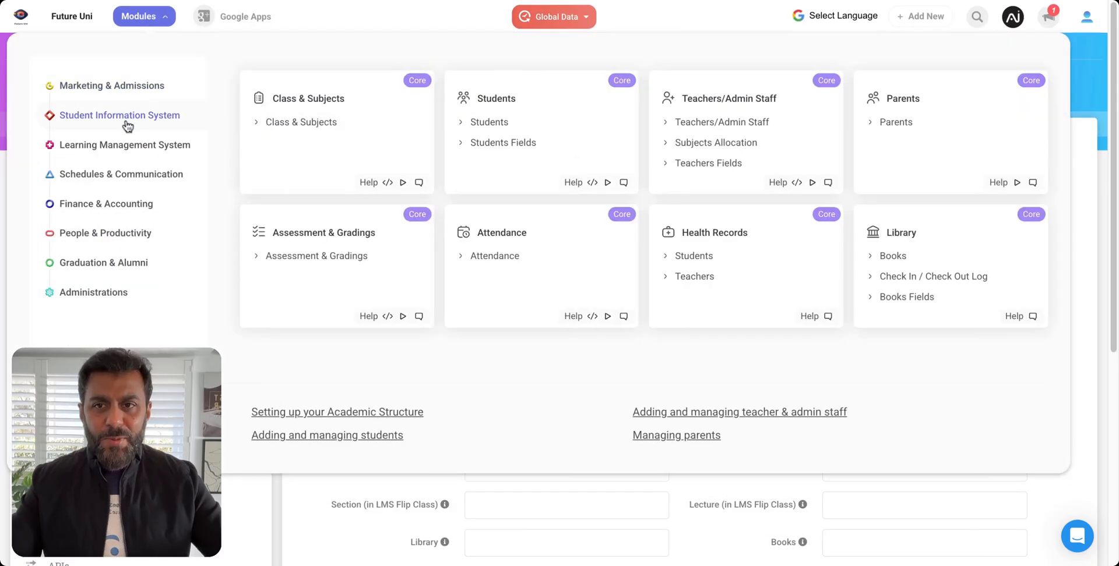
left_click(297, 122)
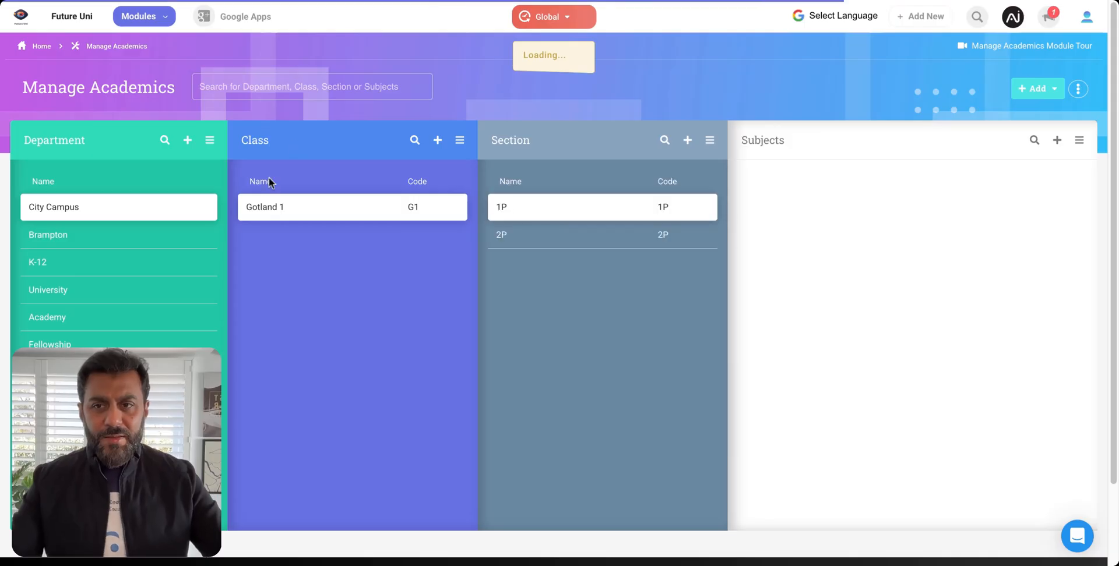
left_click(1048, 93)
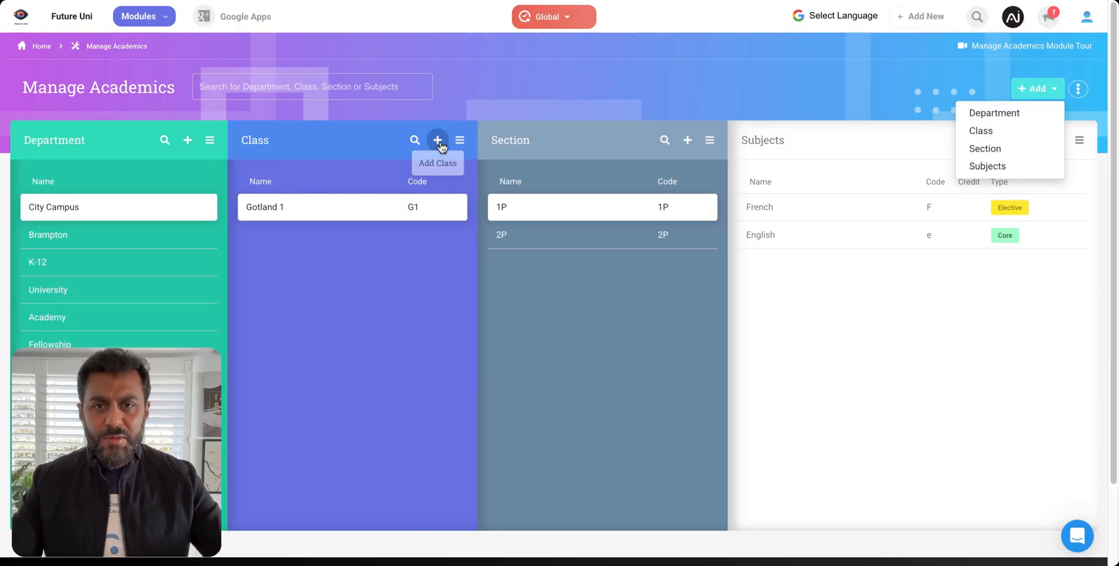
left_click(450, 104)
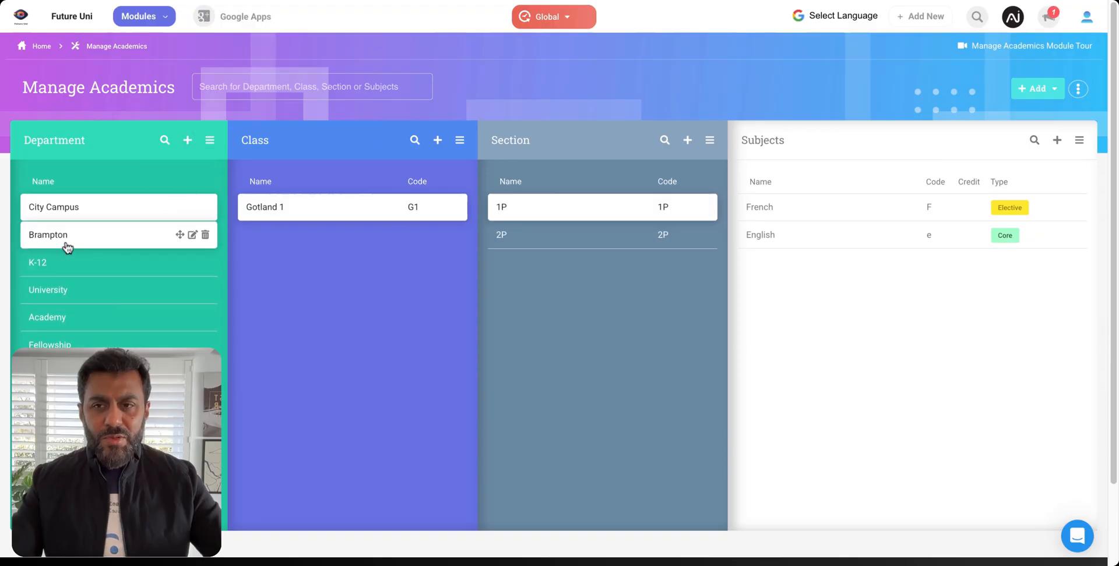
left_click(68, 291)
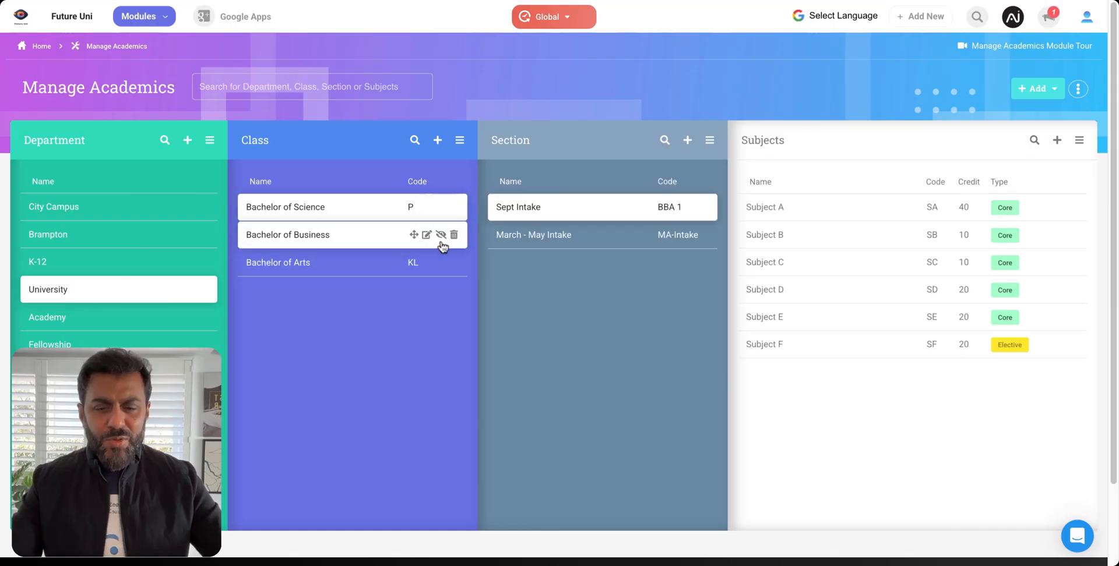
Review the edit forms of the Bachelor of Business class and Subject C, closing both without saving.
left_click(425, 235)
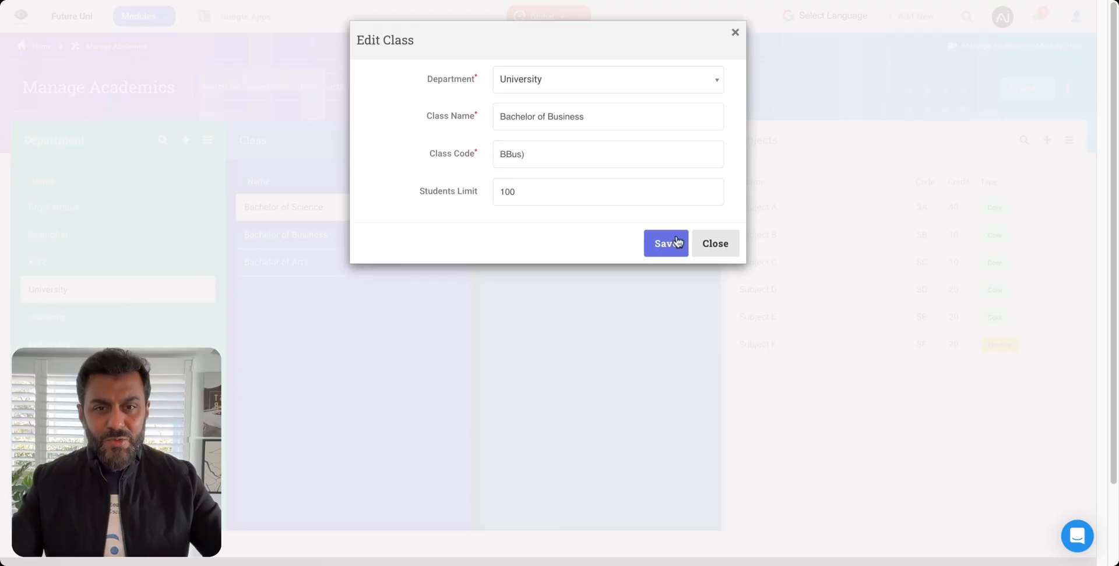
left_click(717, 243)
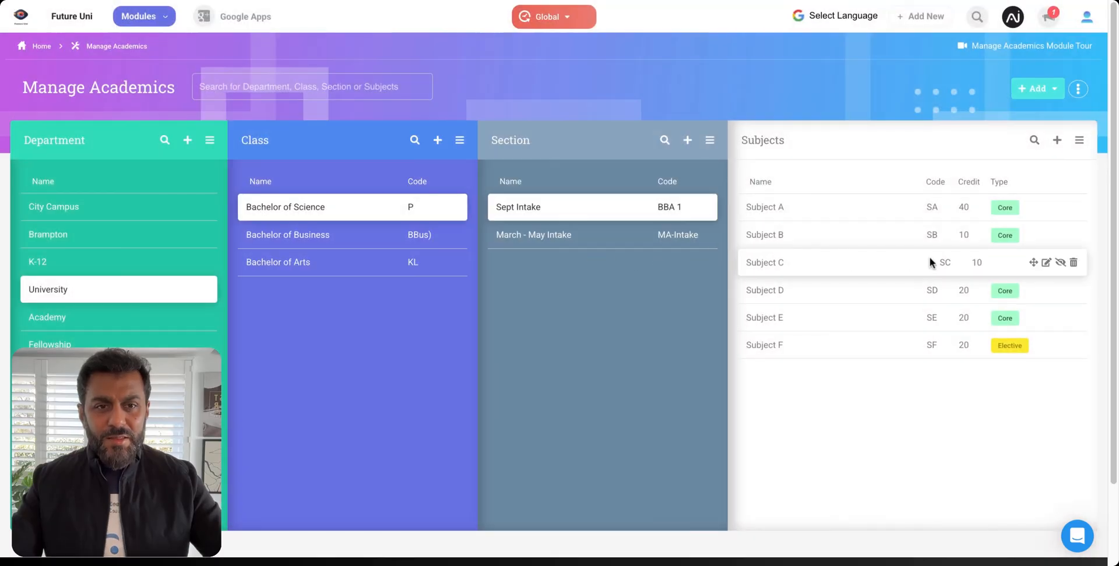
left_click(1046, 264)
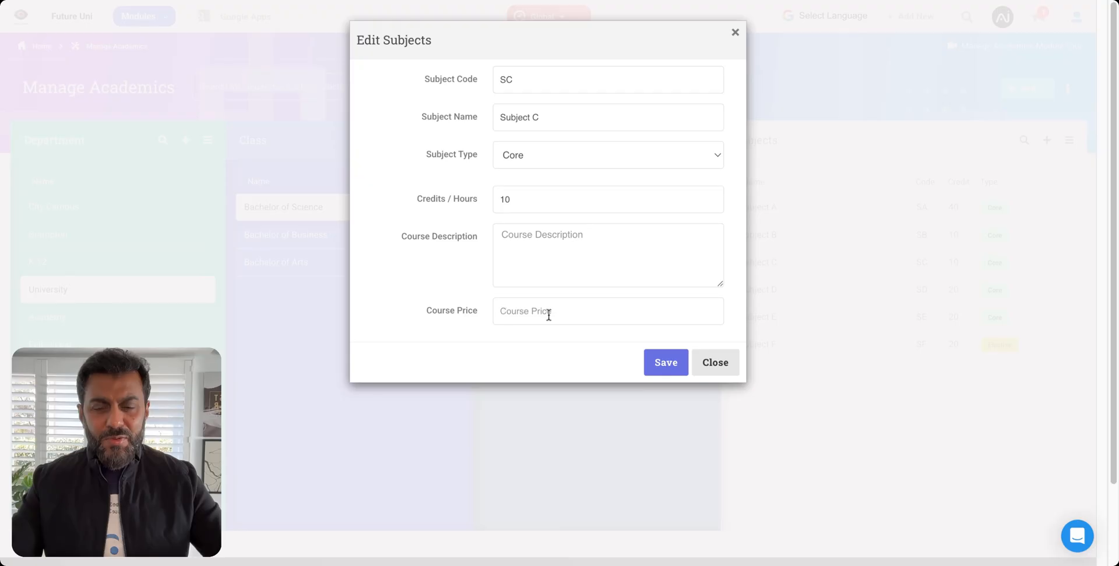
left_click(715, 362)
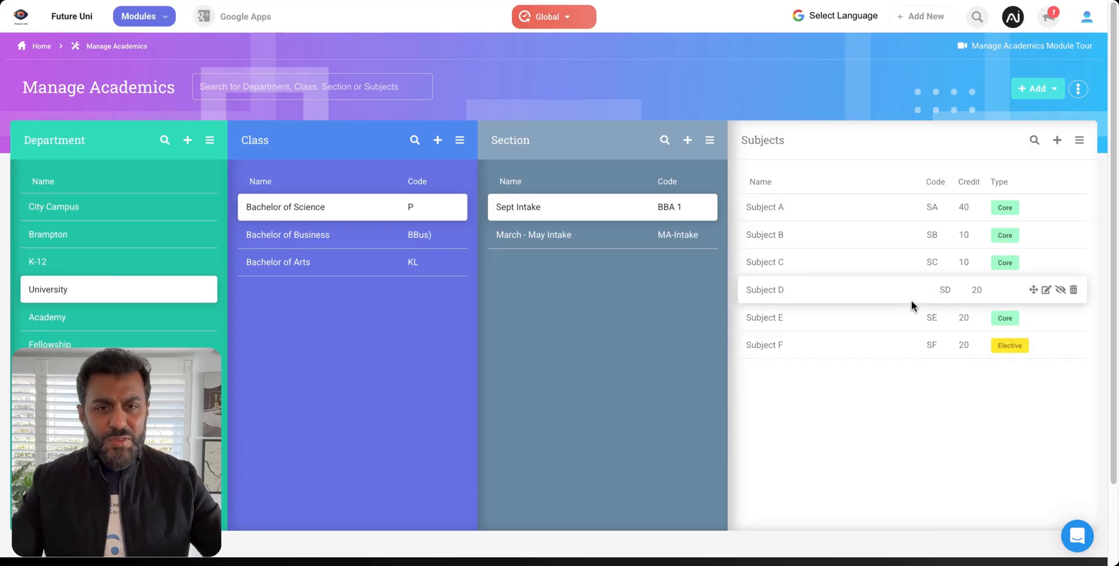
Review Subject D's details and its subject type setting in the edit form, and close it without saving.
left_click(1046, 291)
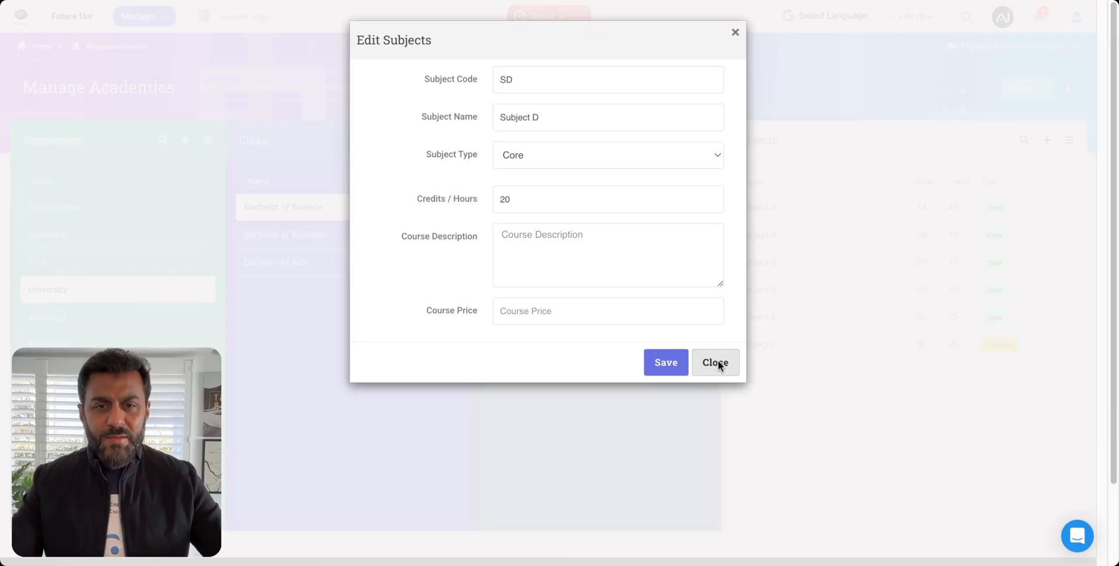
left_click(558, 162)
left_click(716, 402)
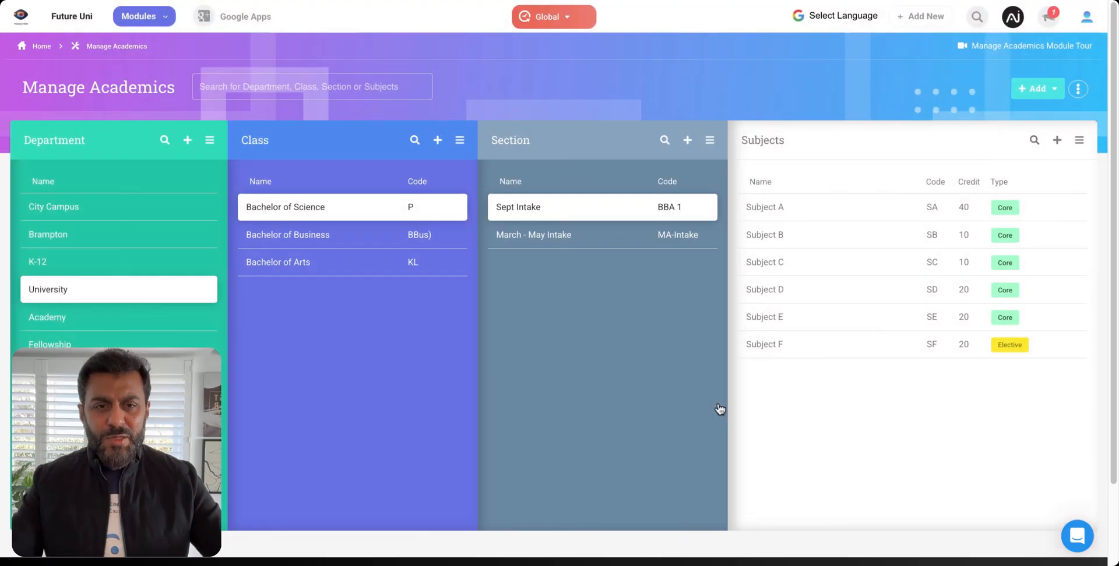
Display the sections and subjects of the 1st Grade class in the K-12 department.
mouse_move(1057, 262)
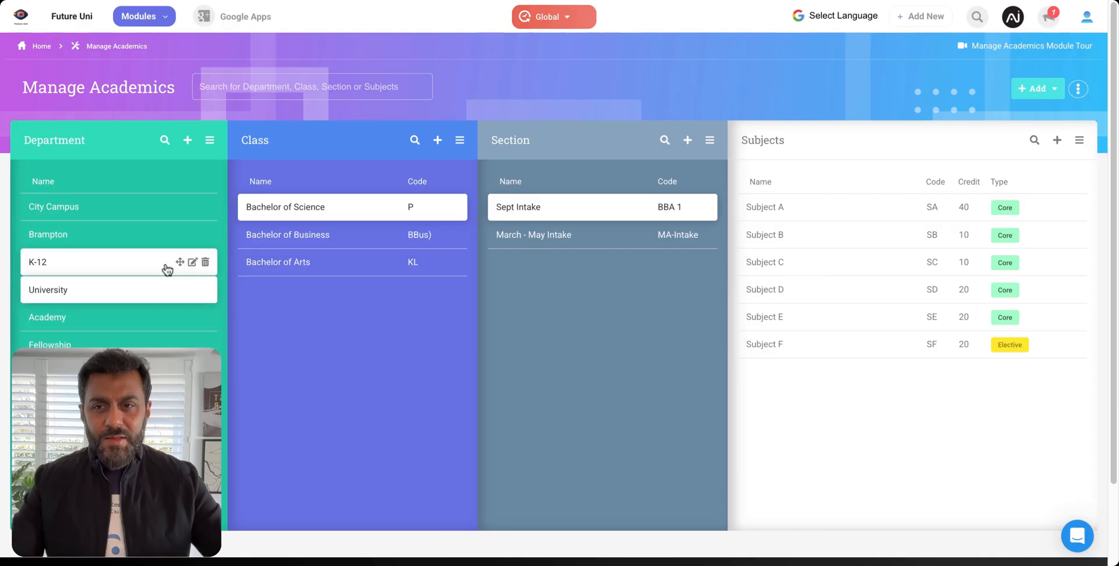
left_click(83, 272)
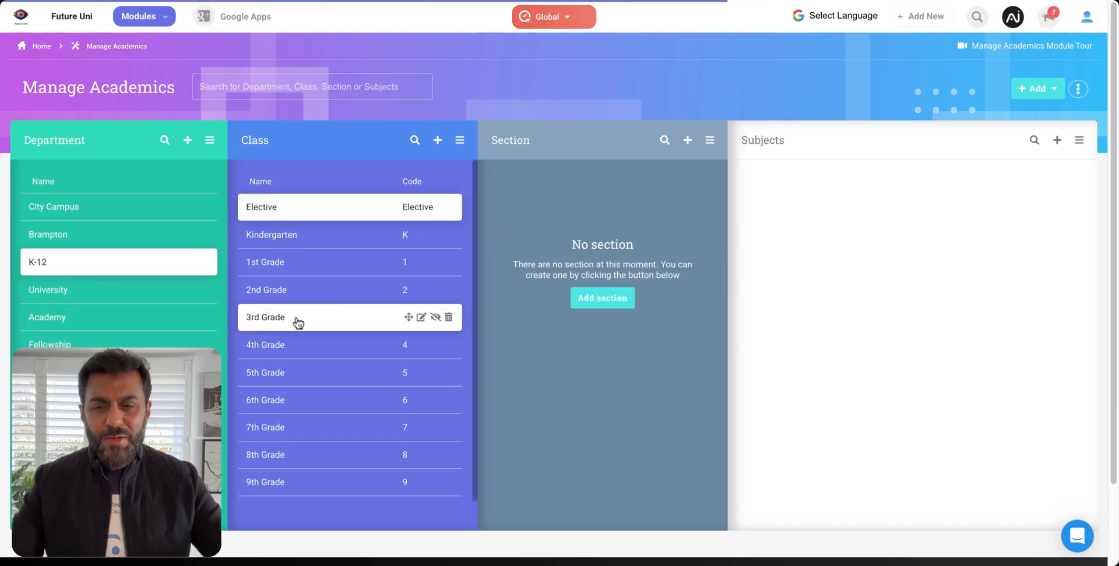
left_click(310, 274)
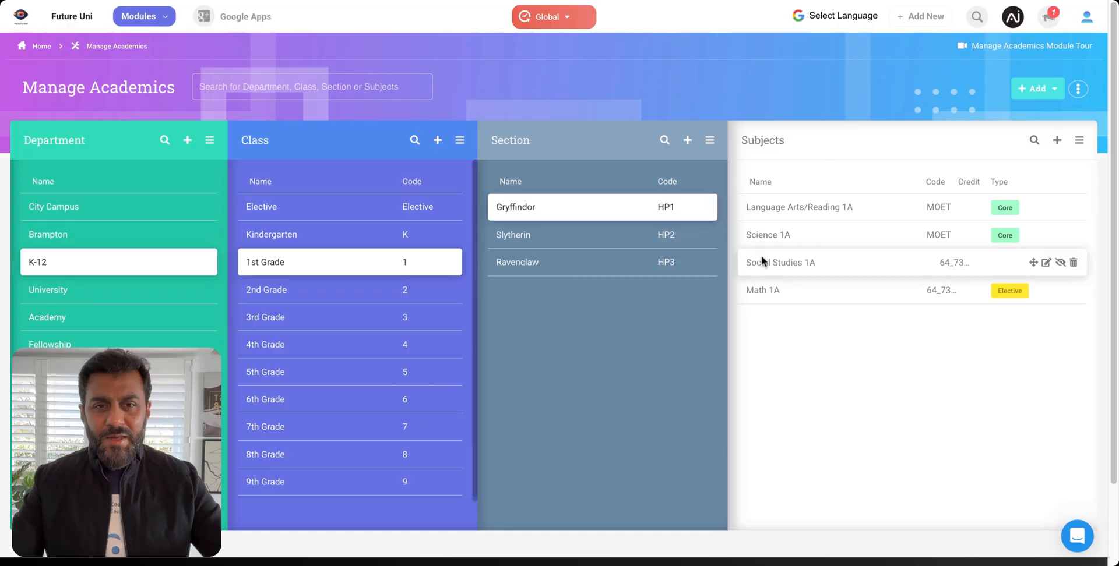
Revisit the University department, and display the Academy department's Intensive English Course with its sections and subjects.
left_click(94, 297)
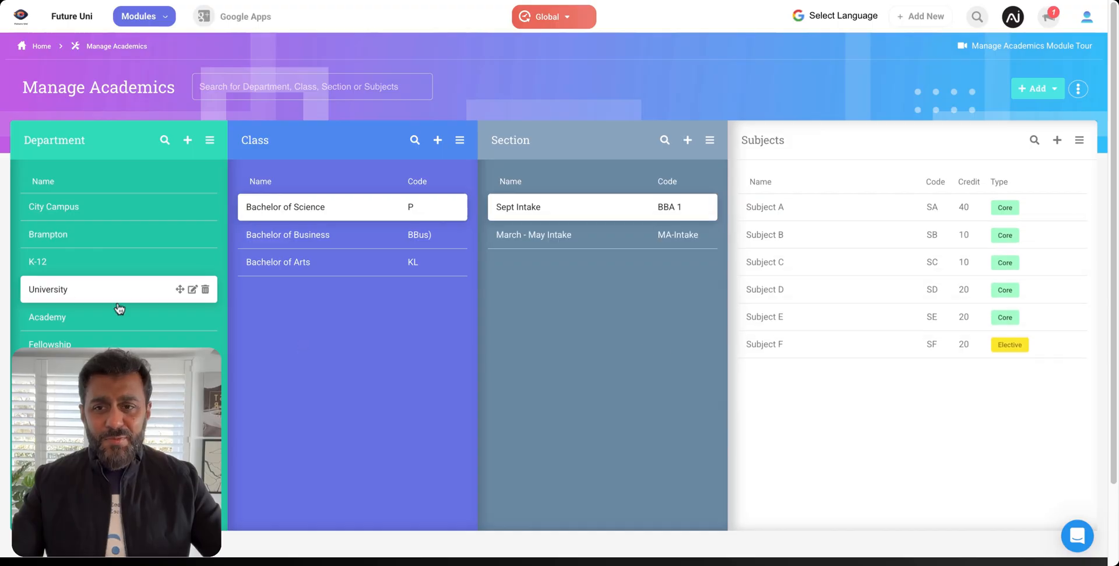
left_click(90, 322)
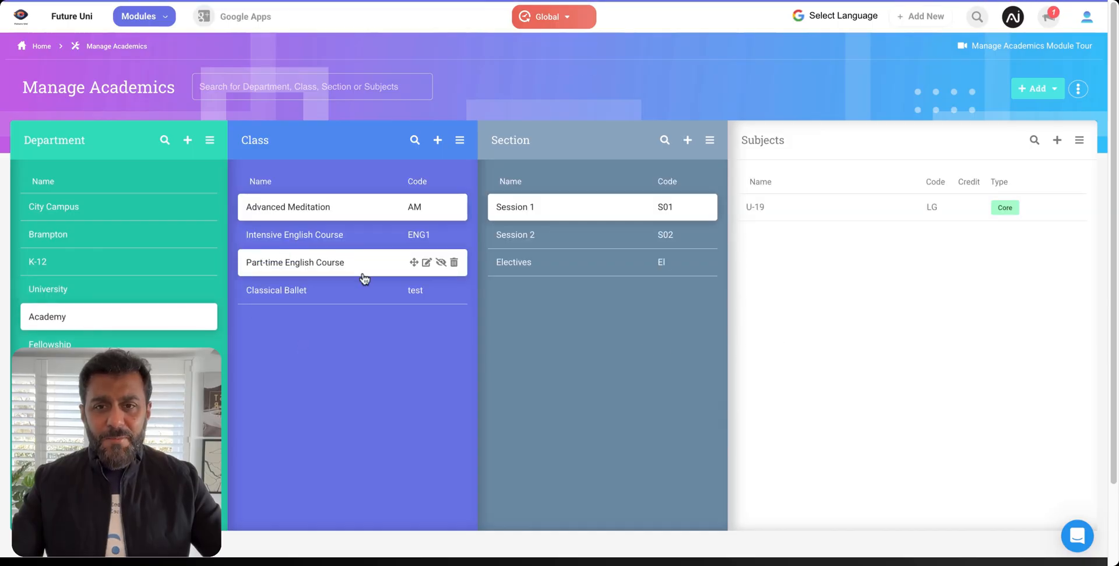
left_click(318, 241)
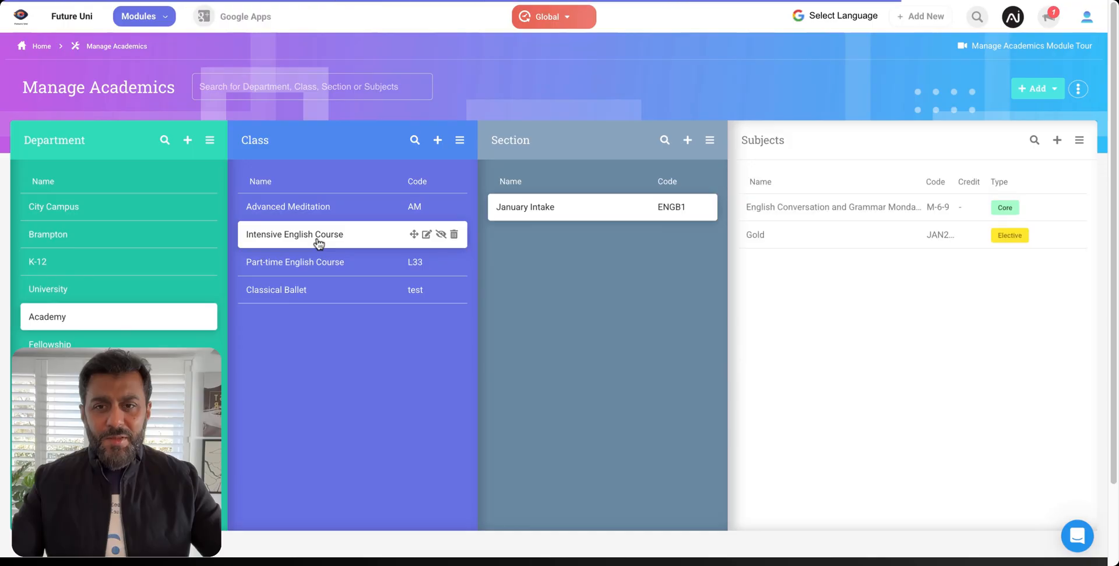